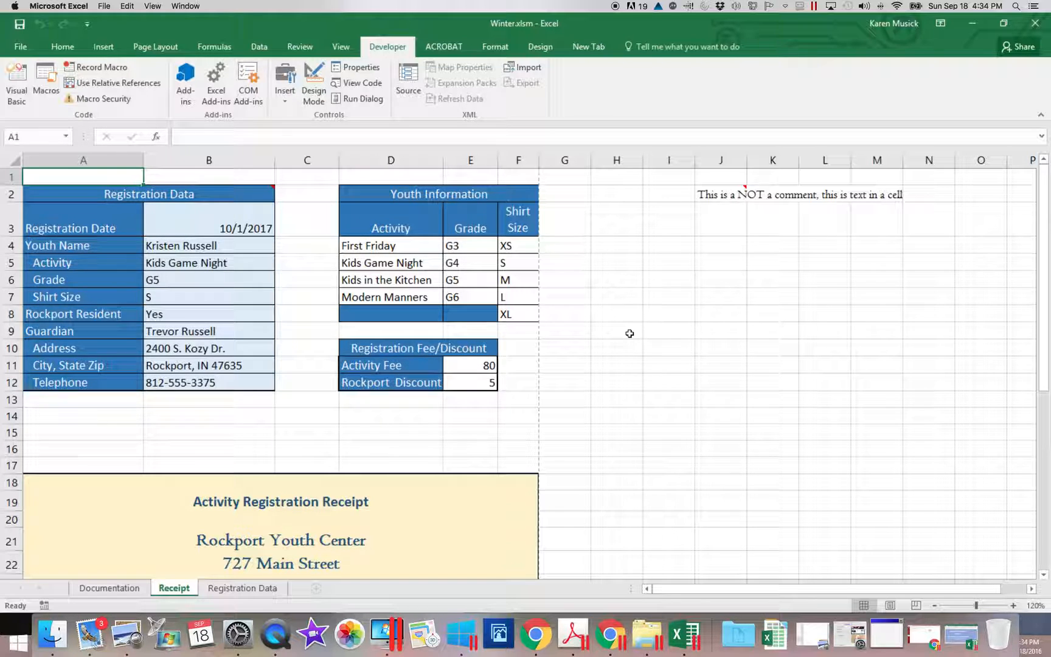
- Examine the Transfer Area on the Receipt sheet and the records on the Registration Data sheet, selecting row 2 there
drag(1040, 363, 1034, 564)
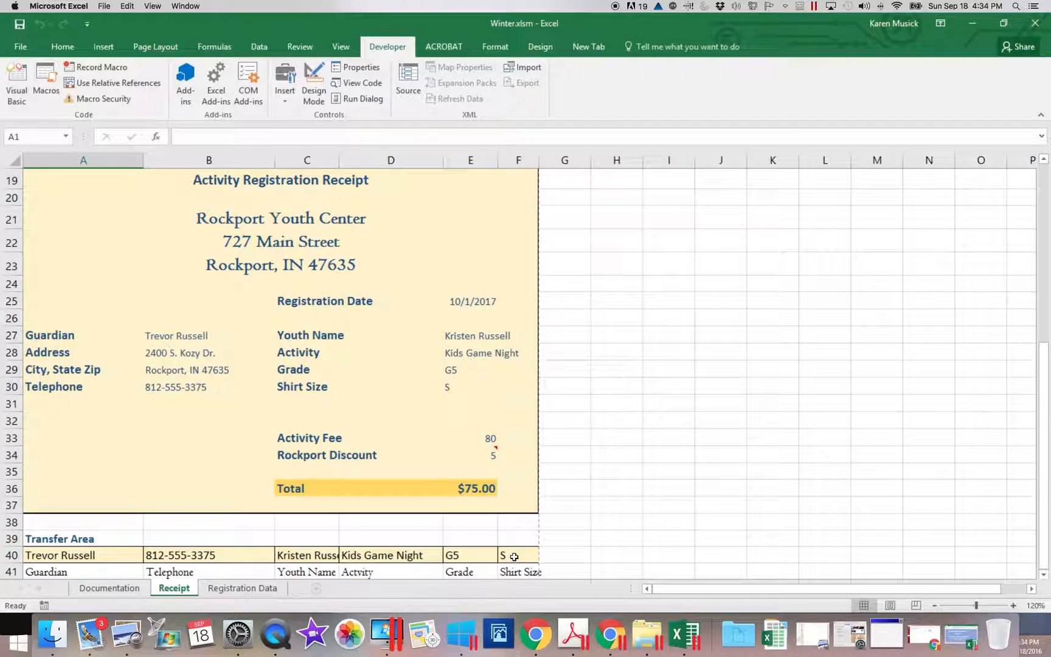
click(239, 590)
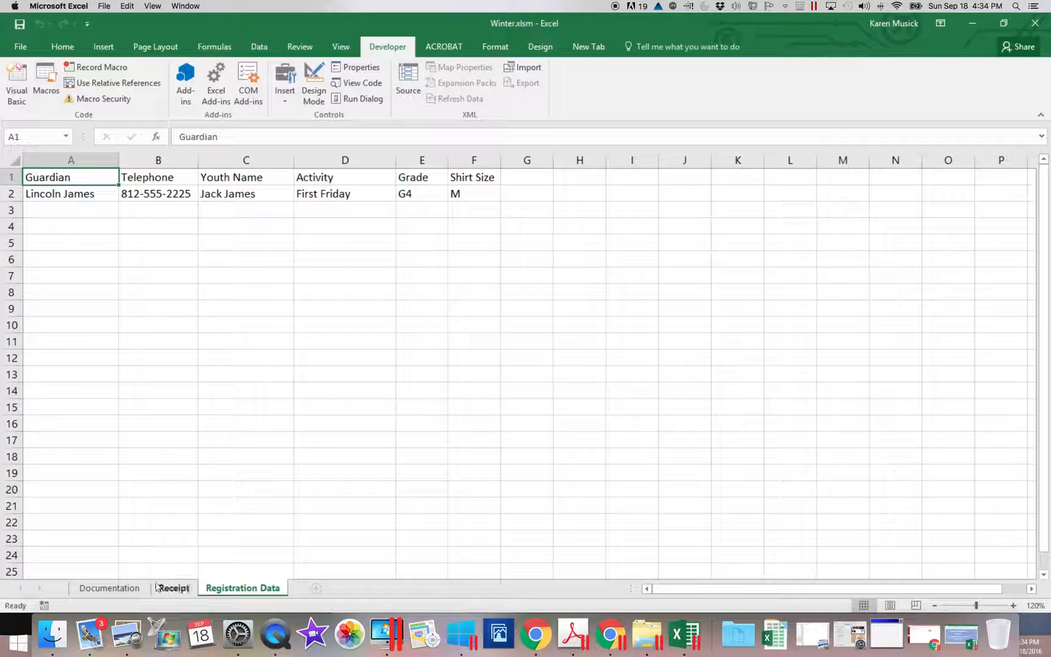
click(11, 194)
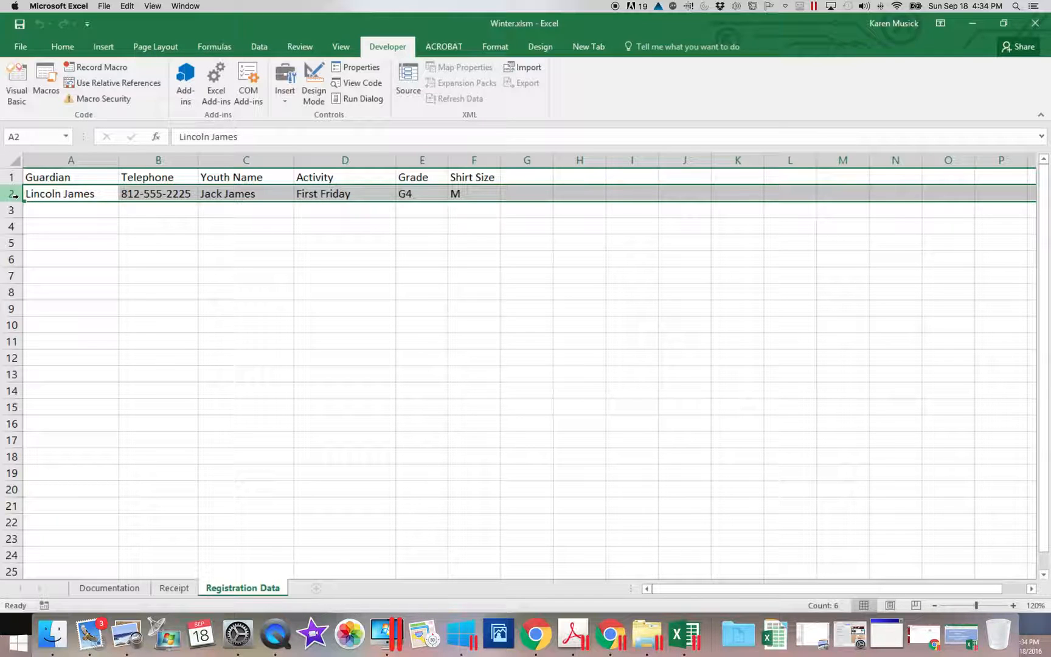
click(175, 589)
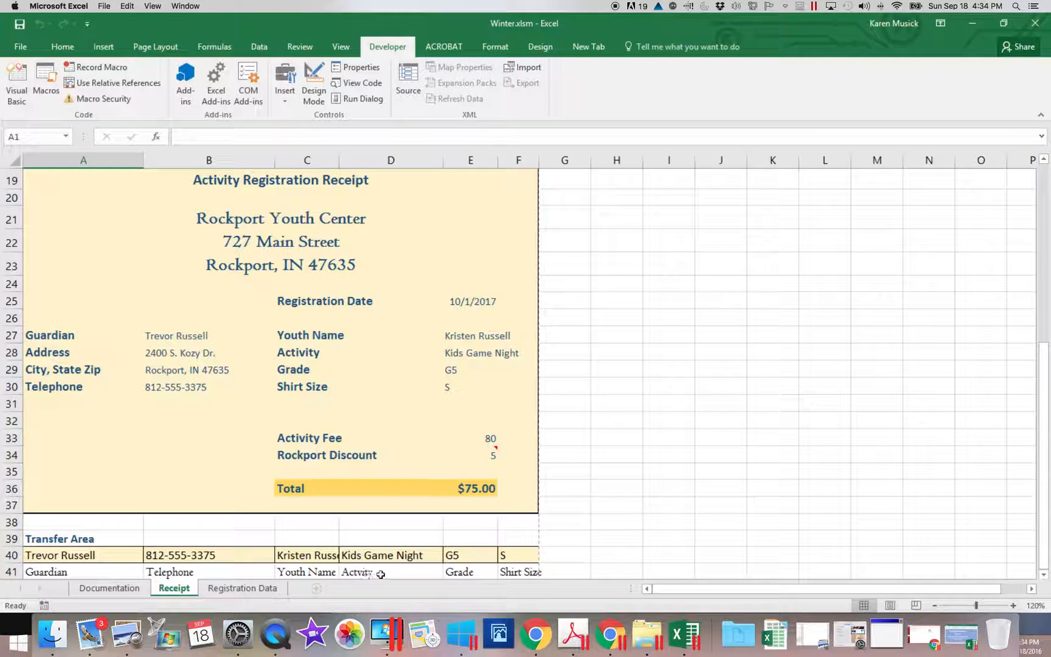
click(238, 588)
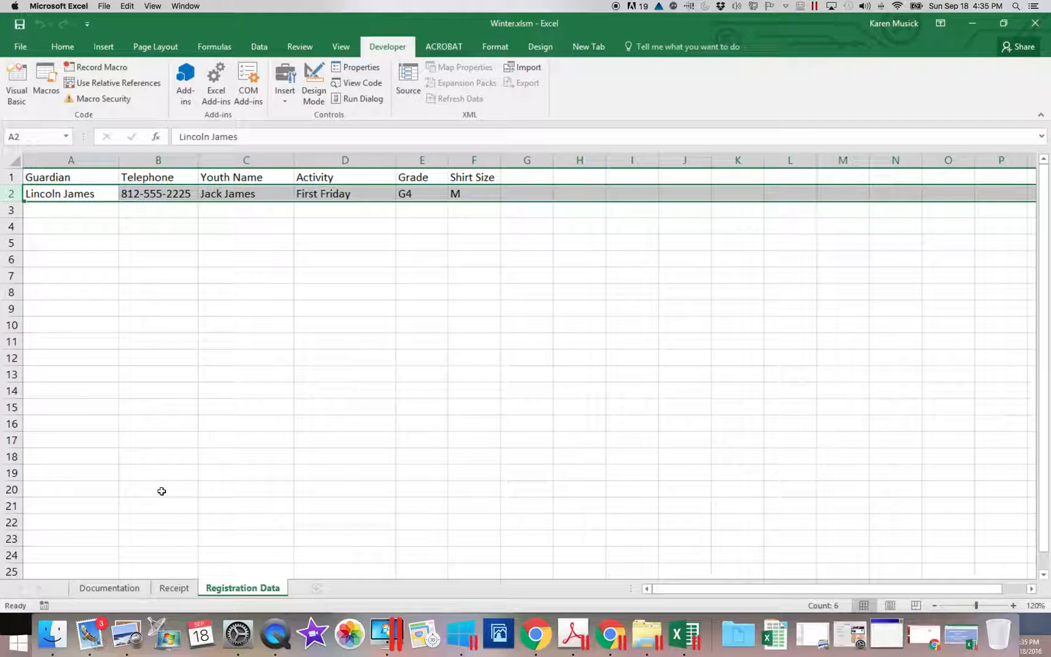
click(181, 593)
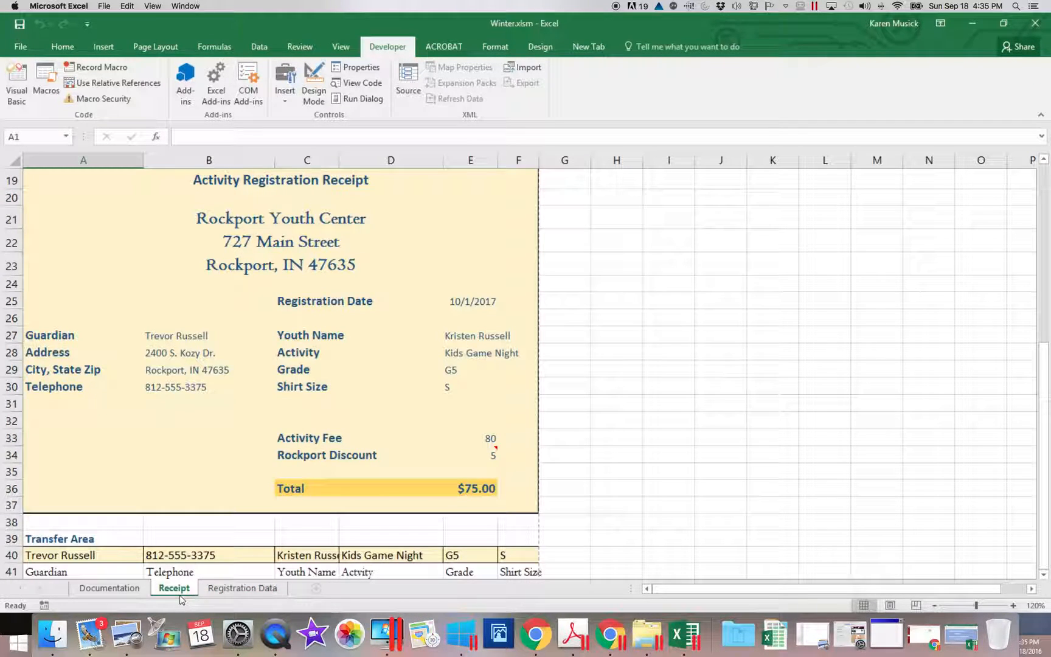
drag(1041, 481, 1002, 277)
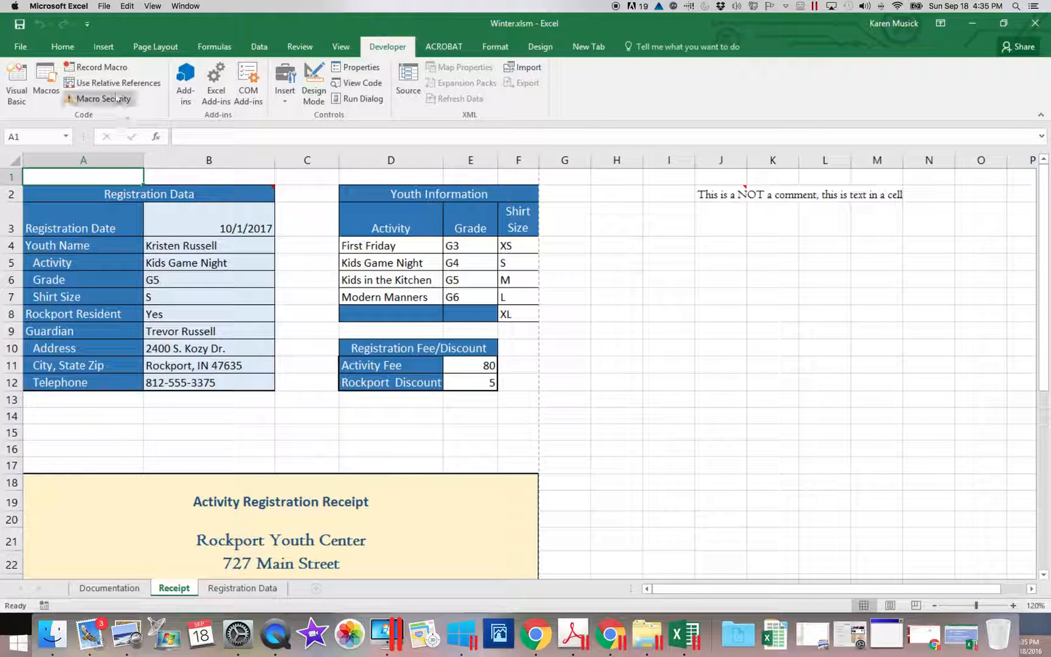
- Set up a new macro recording named TransferData2, stored in This Workbook, with the shortcut Ctrl+Shift+T
click(102, 69)
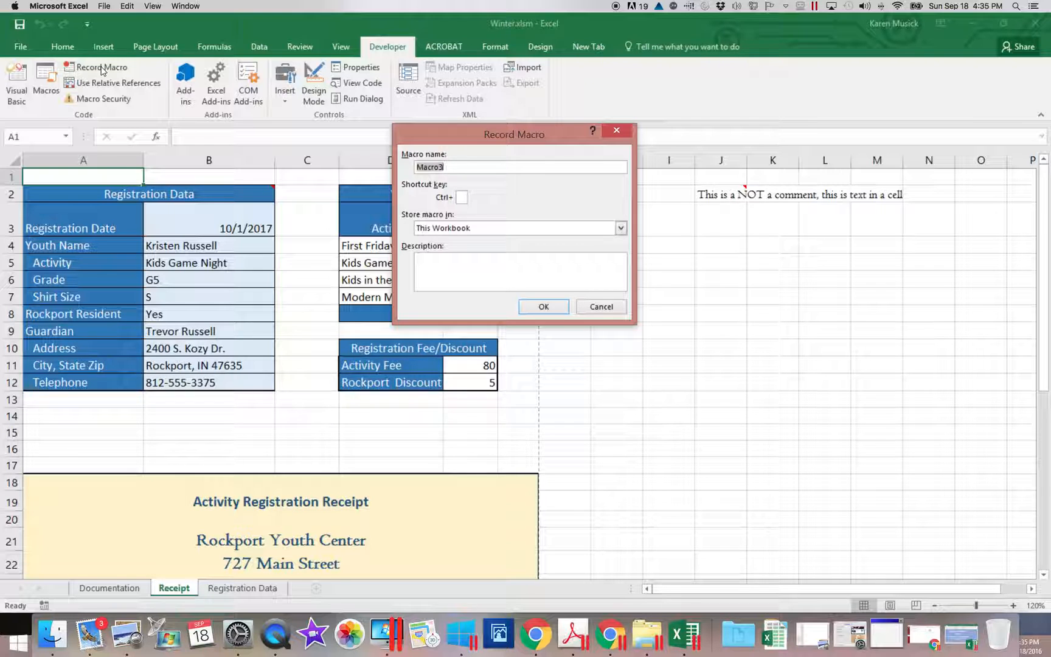
text(TransferData2)
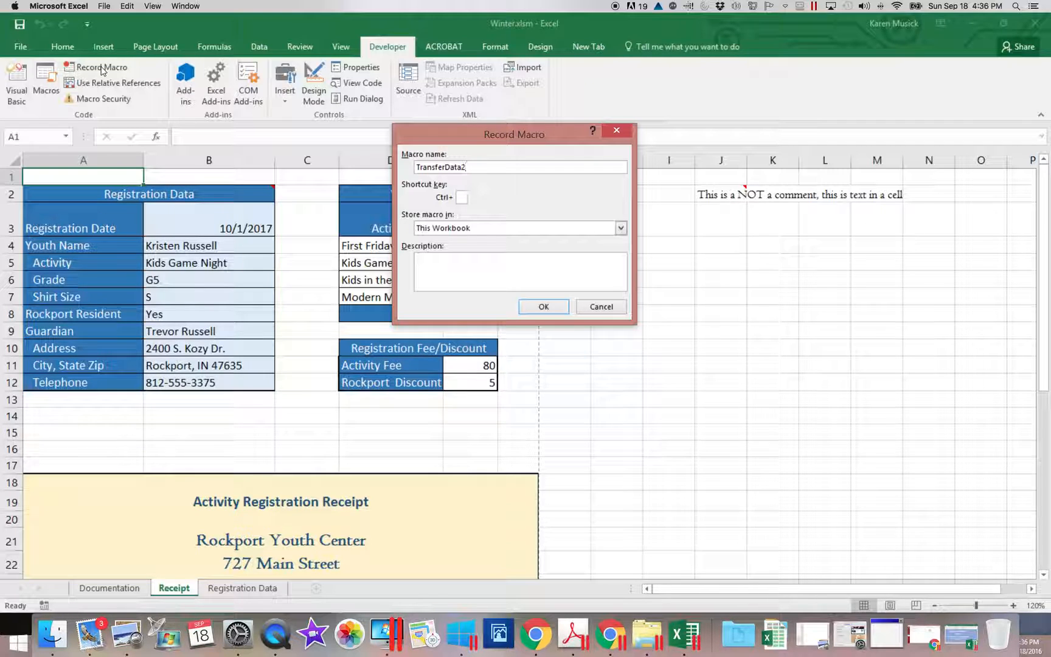
key(Tab)
text(T)
- Enter the macro description "Created 12/1/2017. Copy values in the Transfer Area in the Receipt worksheet to the Registration Data worksheet."
click(432, 261)
text(Cre)
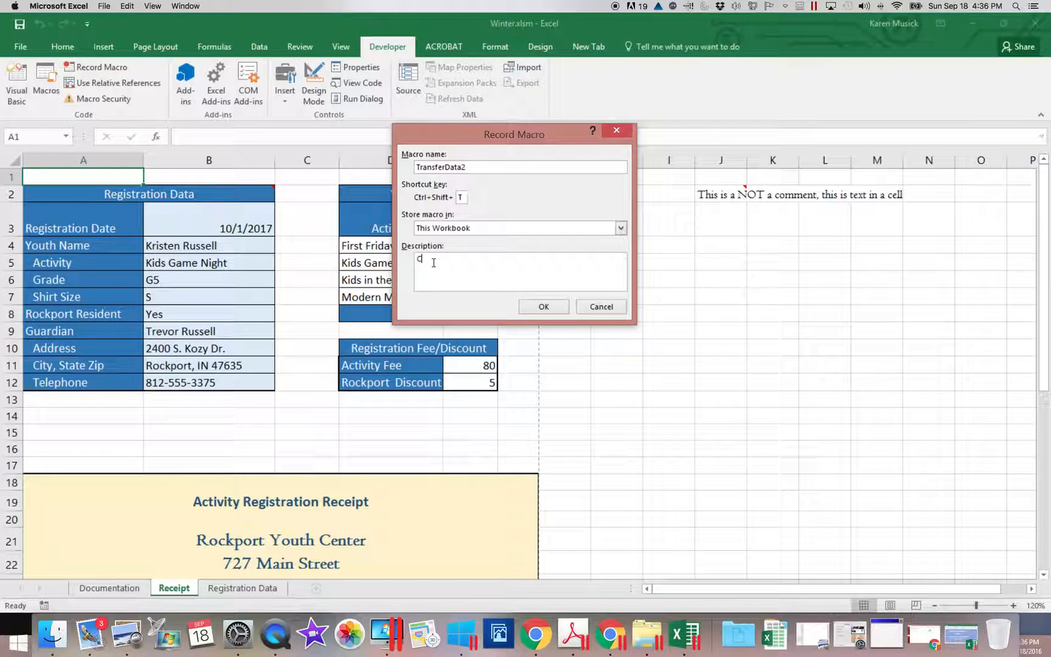
text(ated 12/1/2017.  Copy valudes)
key(BackSpace)
key(BackSpace)
key(BackSpace)
text(es in the )
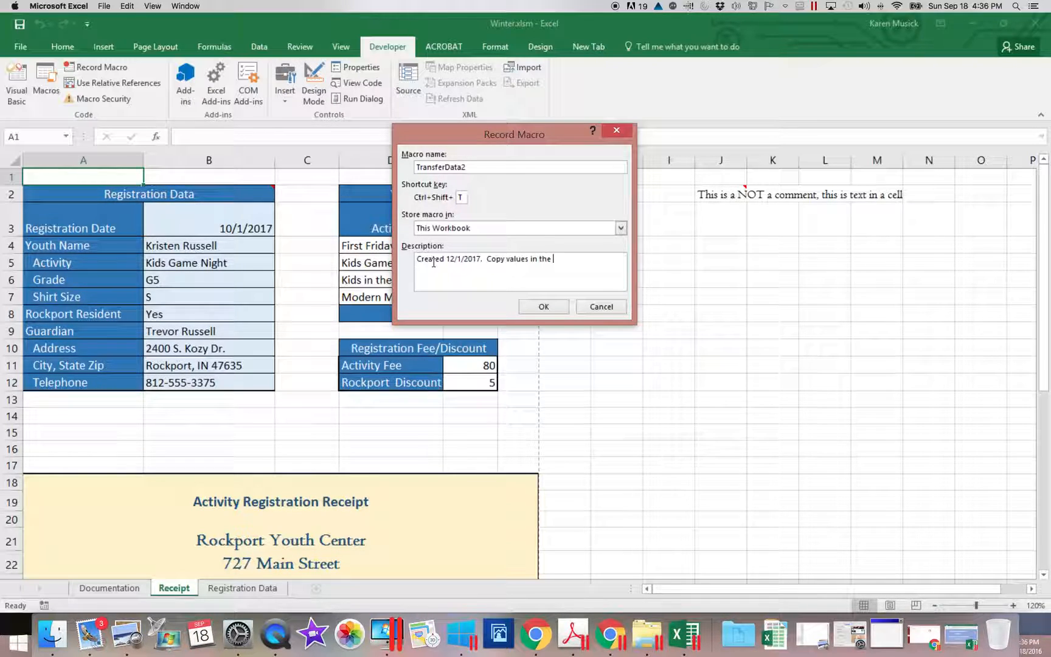
text(Transfer Area in the Receip)
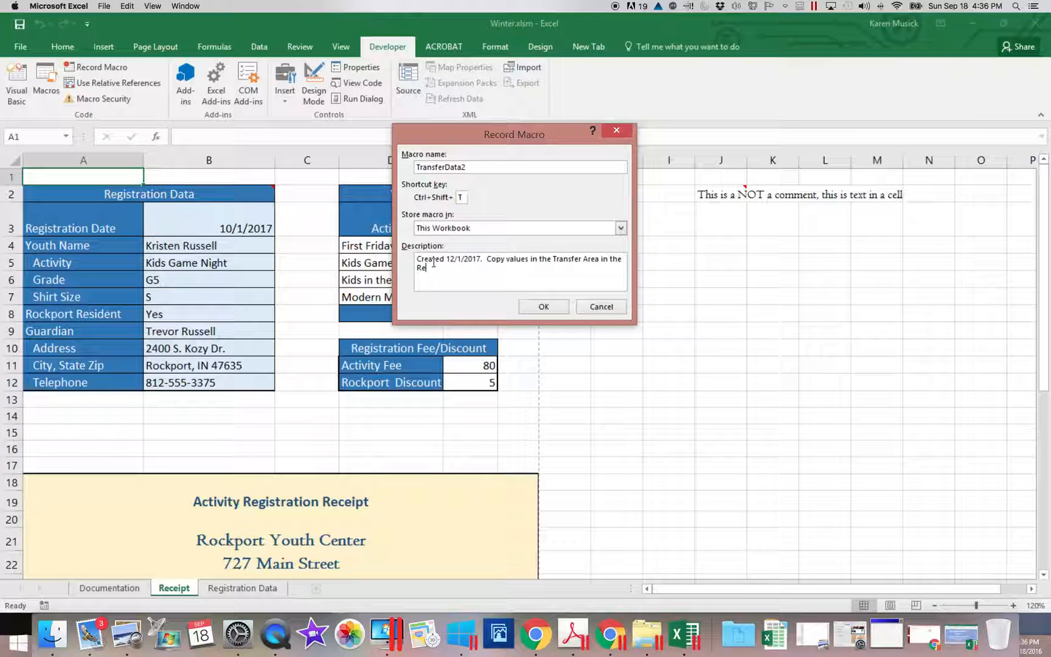
text(t works)
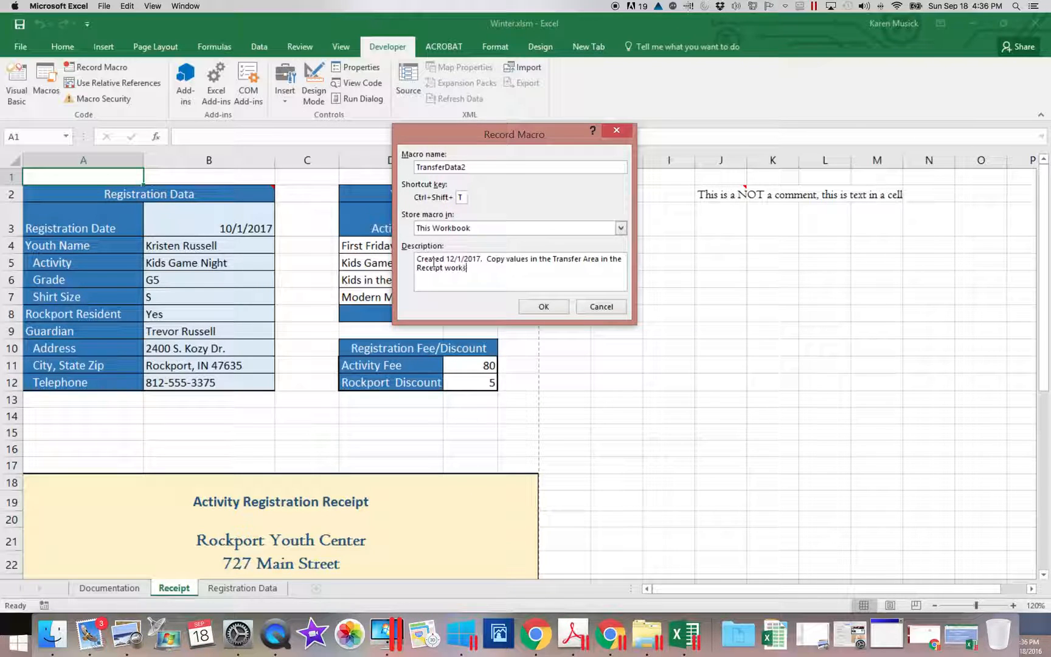
text(heet to the Reg)
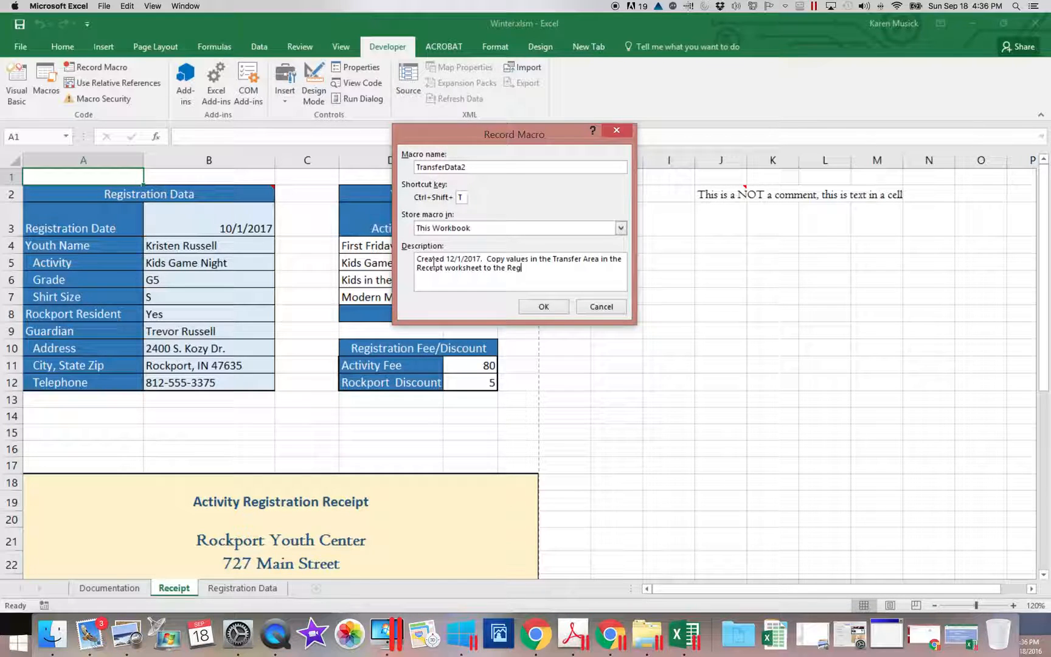
text(istration Data worksheet. )
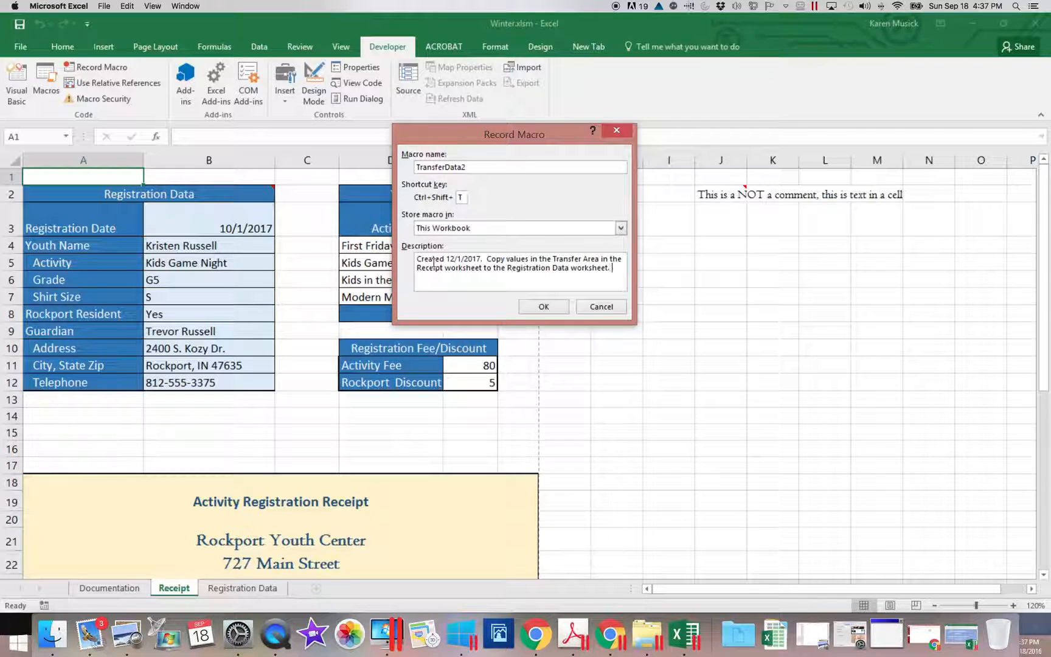
- Add the sentence 'Without "Use Relative References".' to the macro description and start recording
text(Without)
text( R)
key(BackSpace)
key(BackSpace)
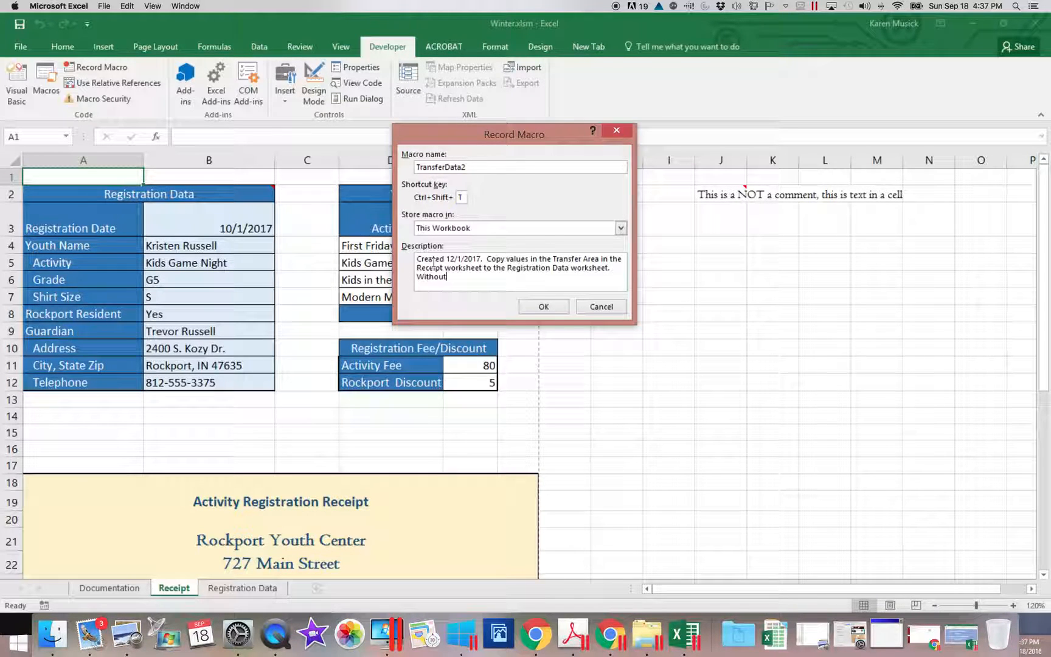
text("Use Relative References".)
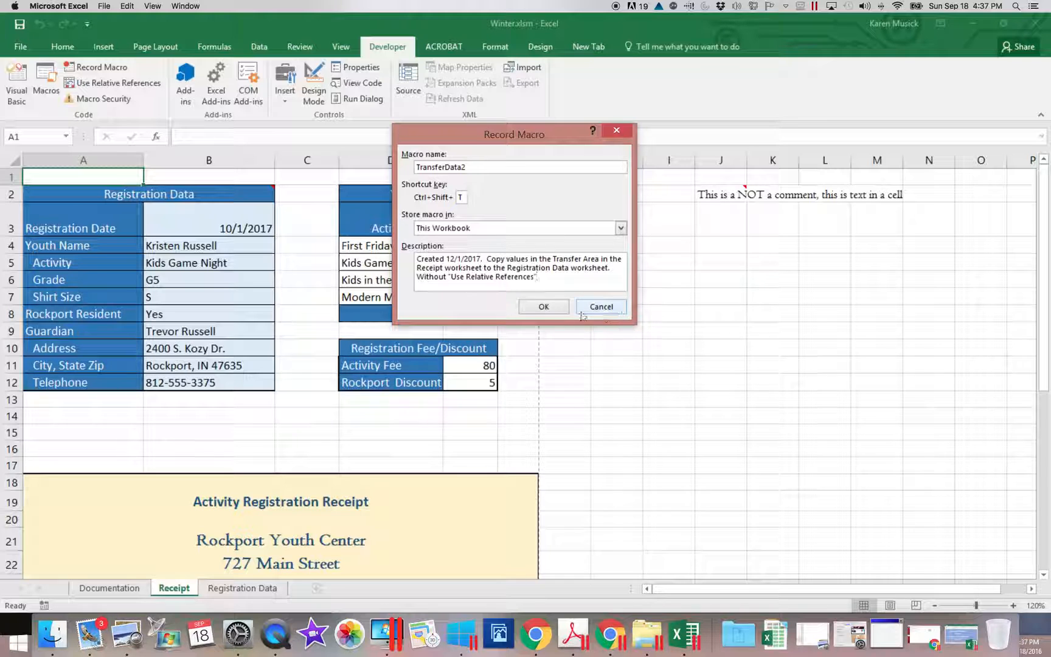
click(544, 306)
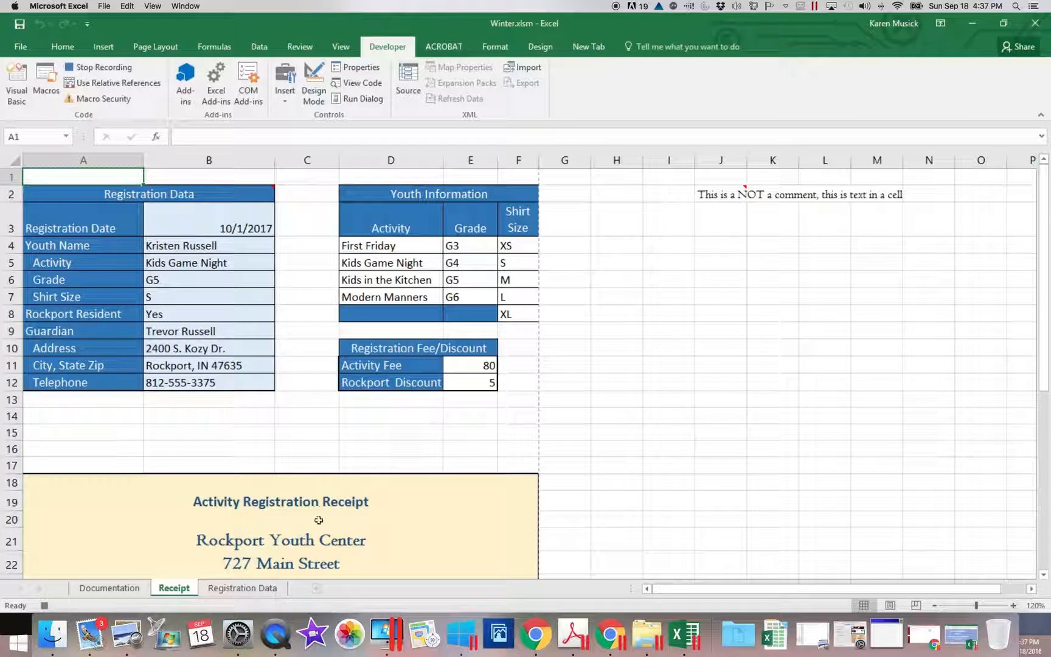
- Insert a blank sheet row above the selected row 2 on the Registration Data sheet
click(251, 588)
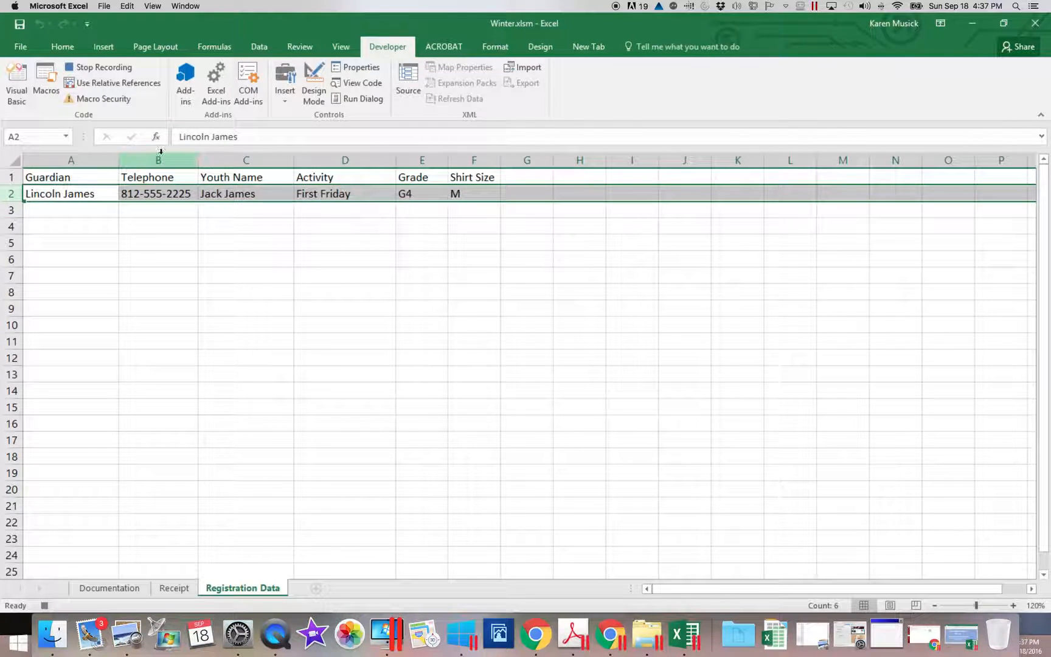
click(63, 46)
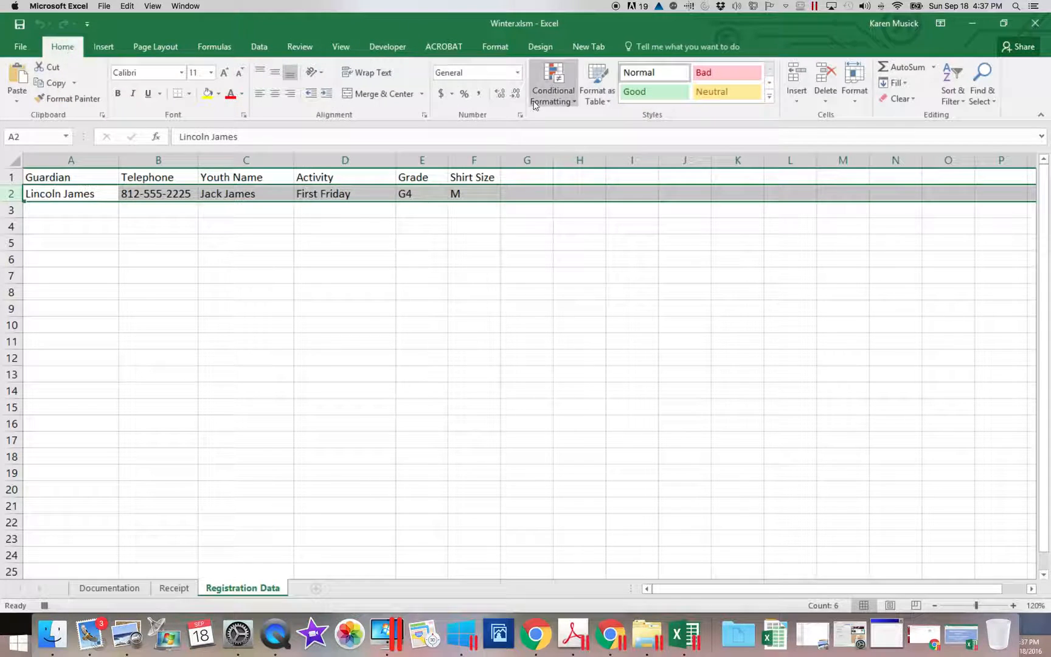
click(797, 97)
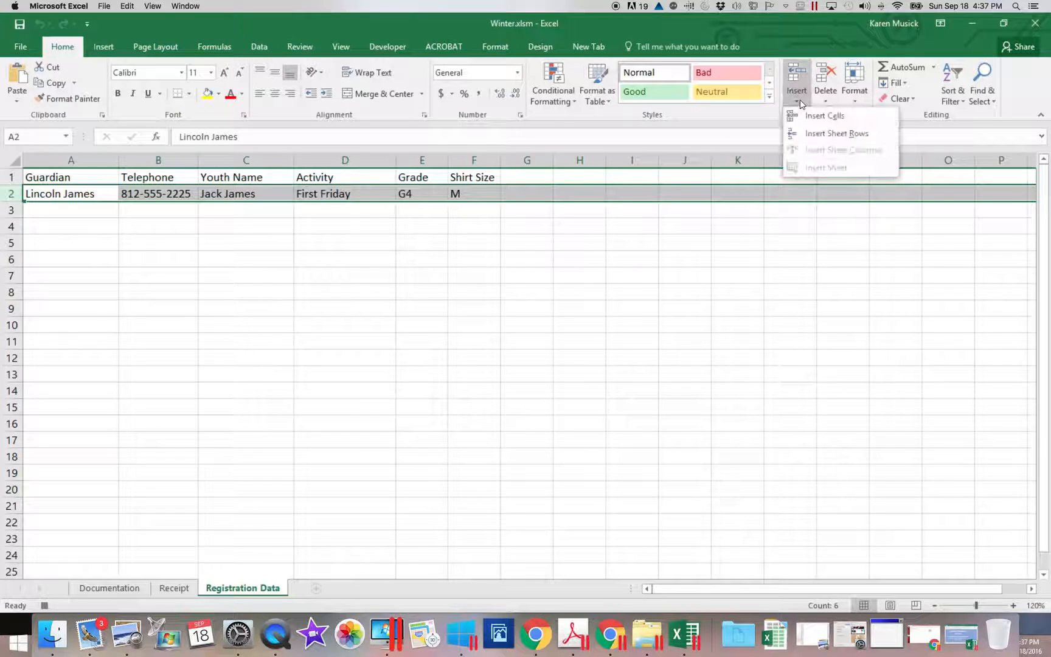
click(806, 134)
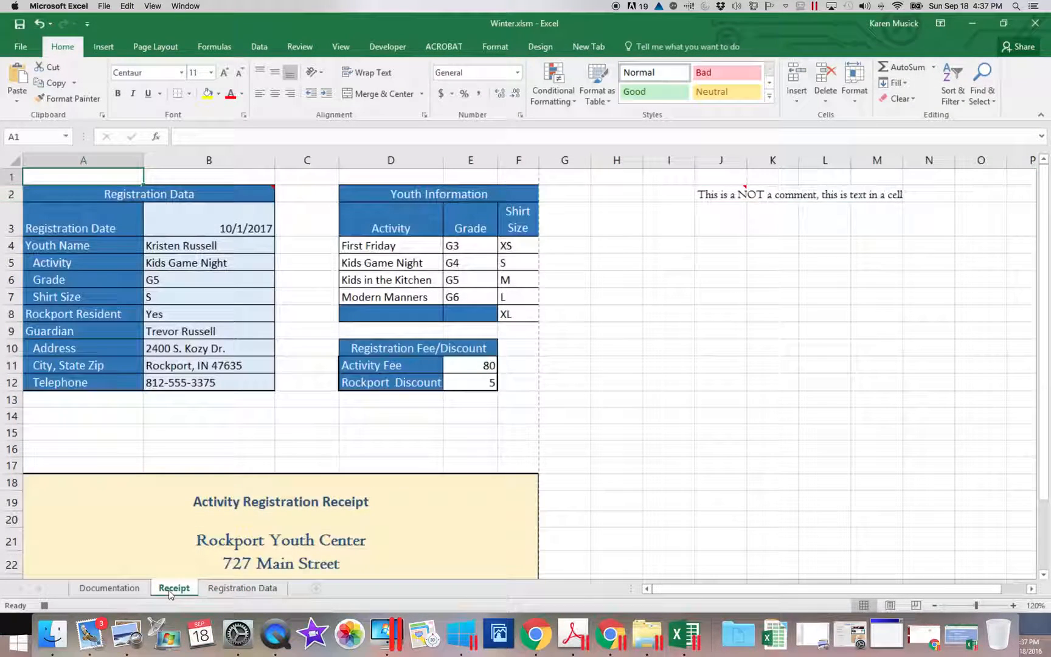
- Copy the Transfer Area values in cells A40:F40 of the Receipt sheet
click(173, 587)
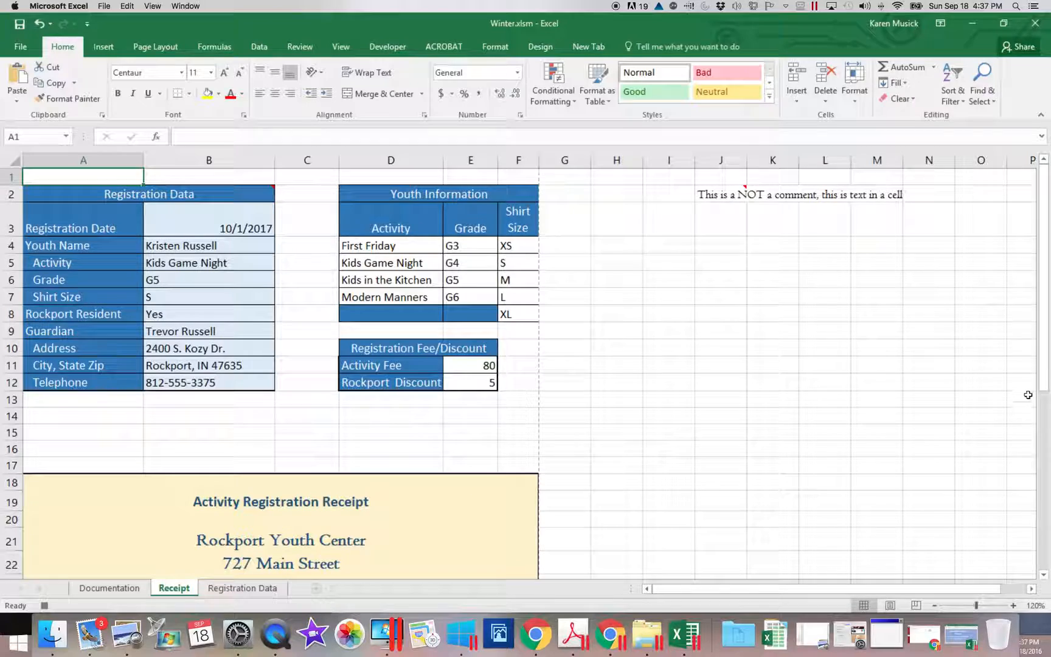
drag(1041, 389, 1043, 567)
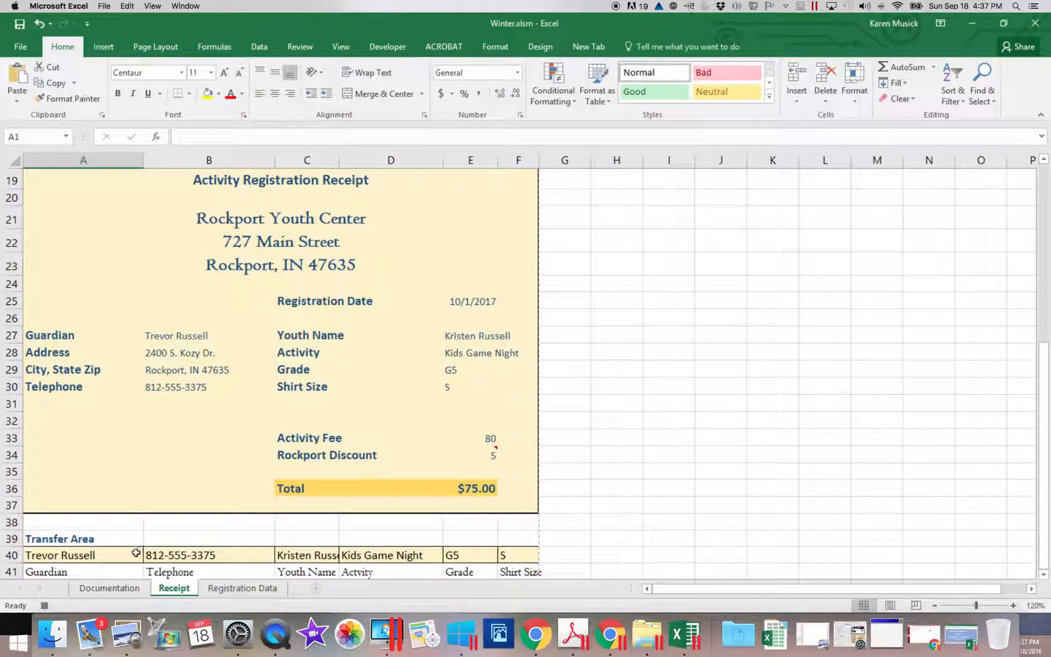
drag(112, 554, 522, 555)
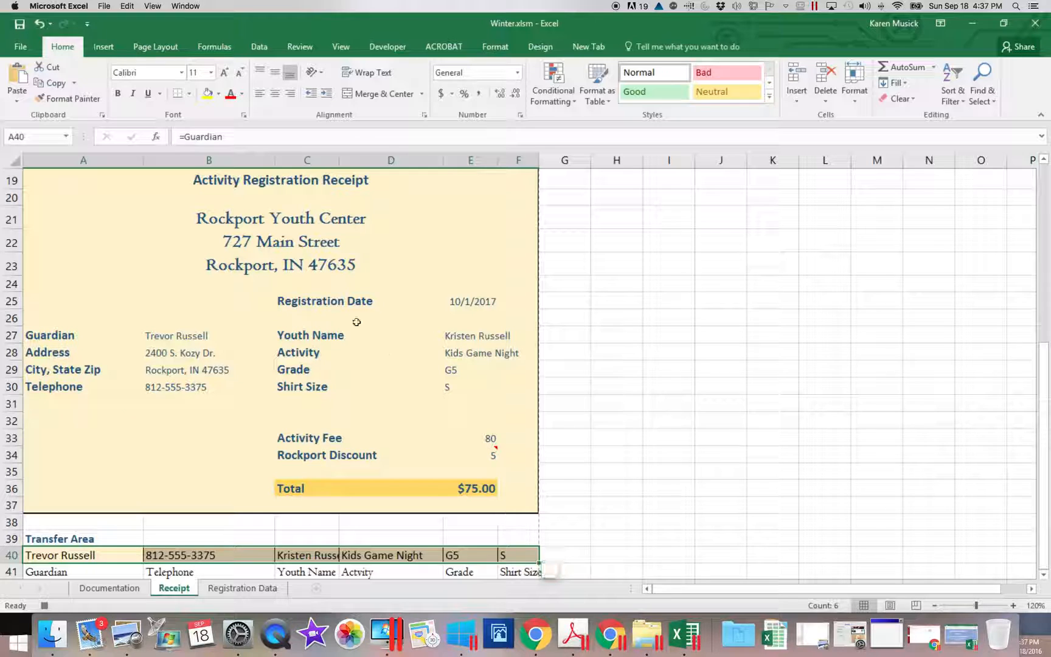
click(55, 83)
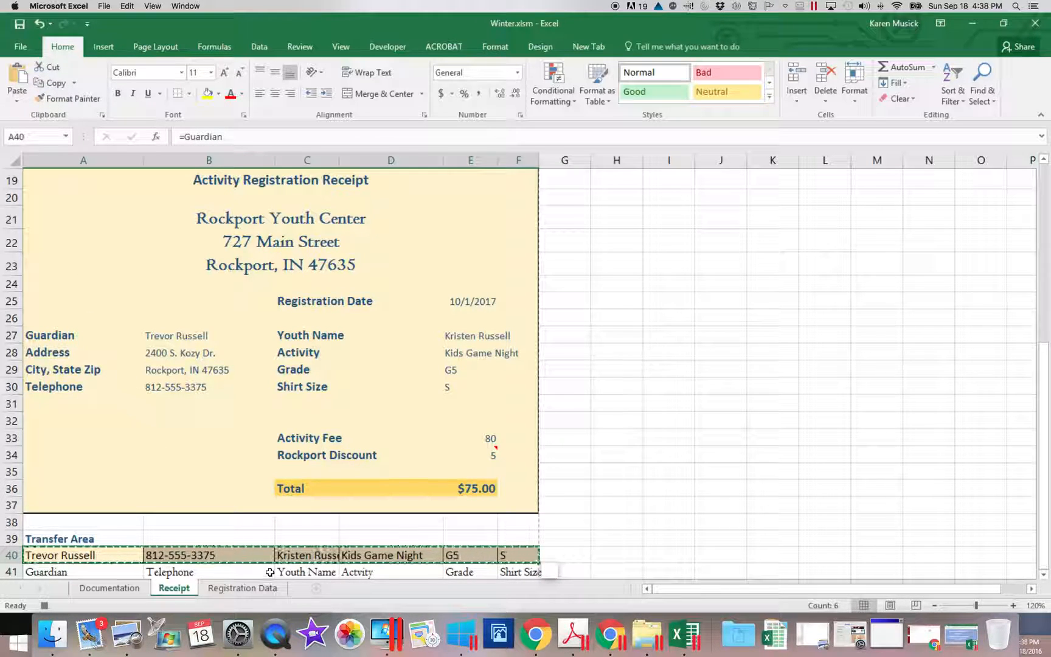
- Paste the copied Transfer Area data as values only, starting at cell A2 of the Registration Data sheet
click(262, 590)
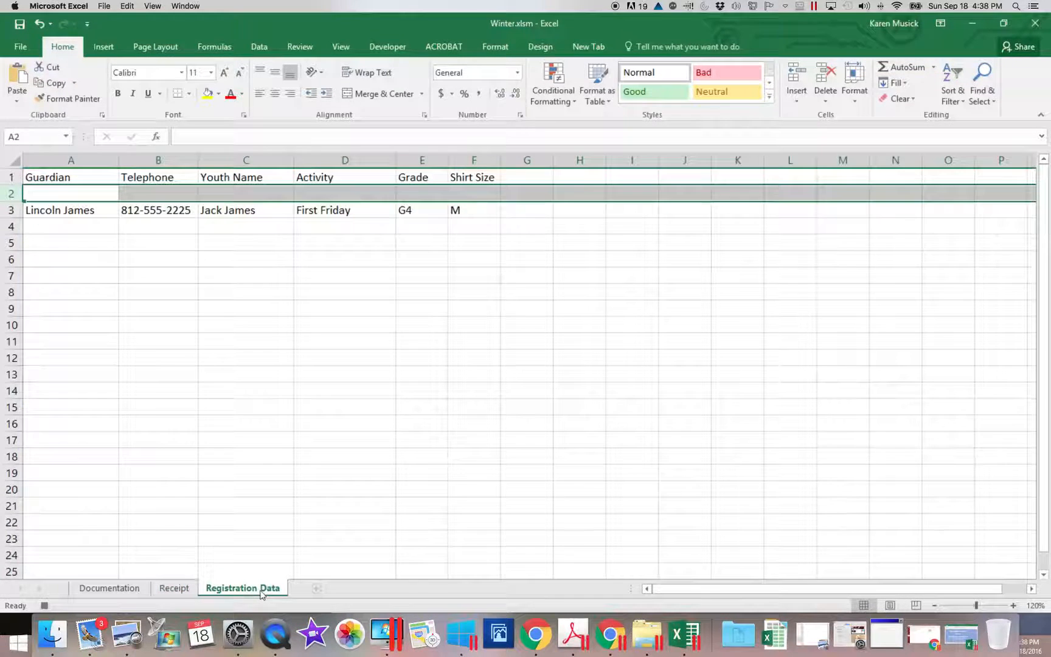
click(75, 191)
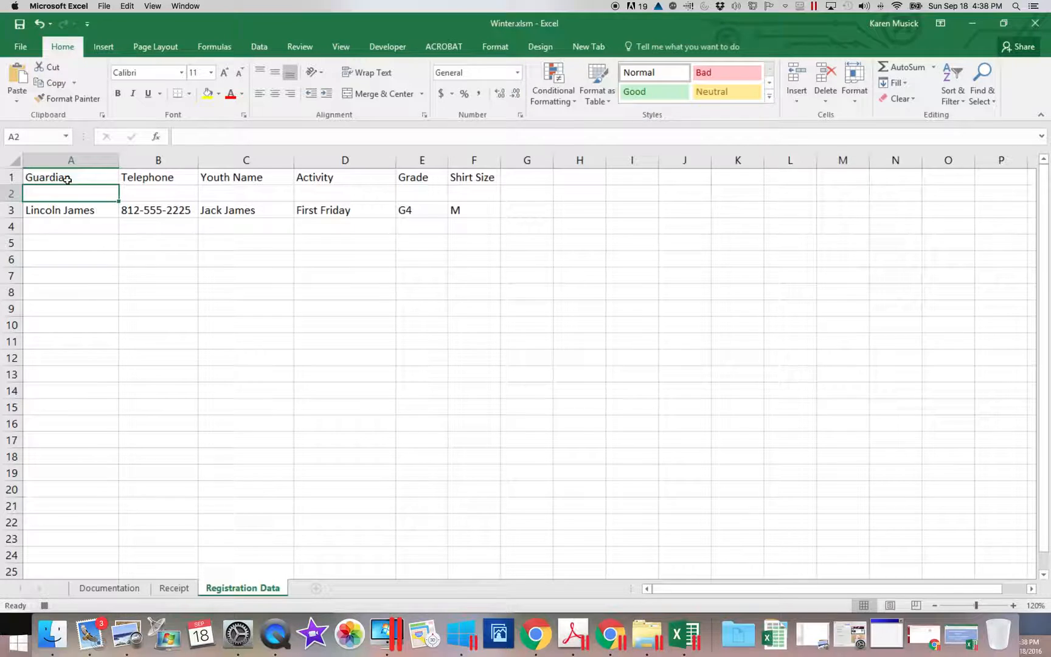
click(17, 106)
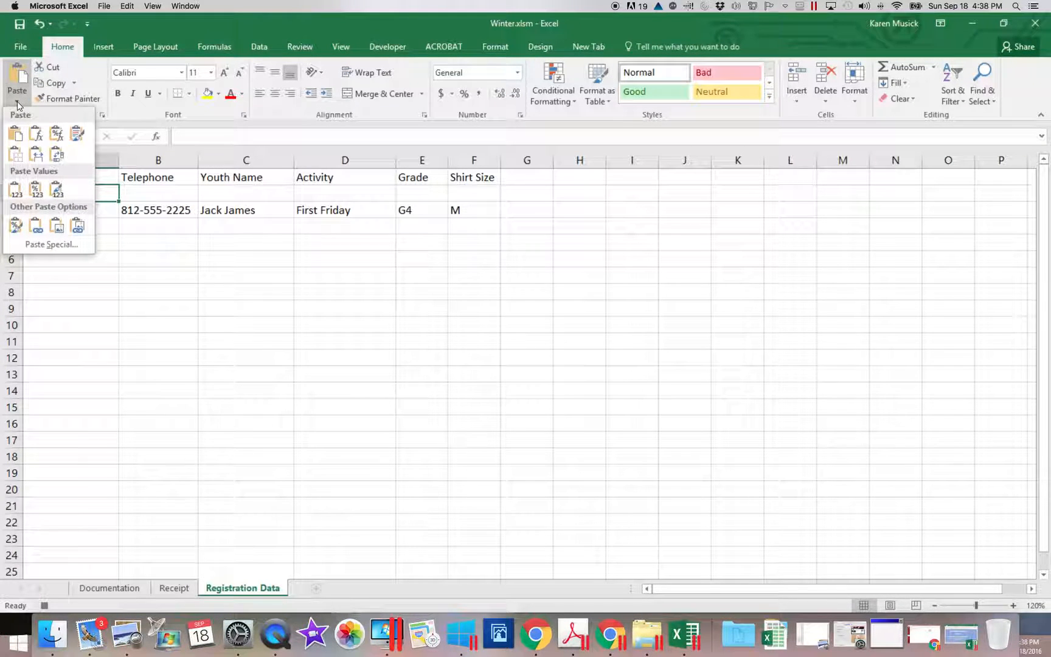
click(14, 190)
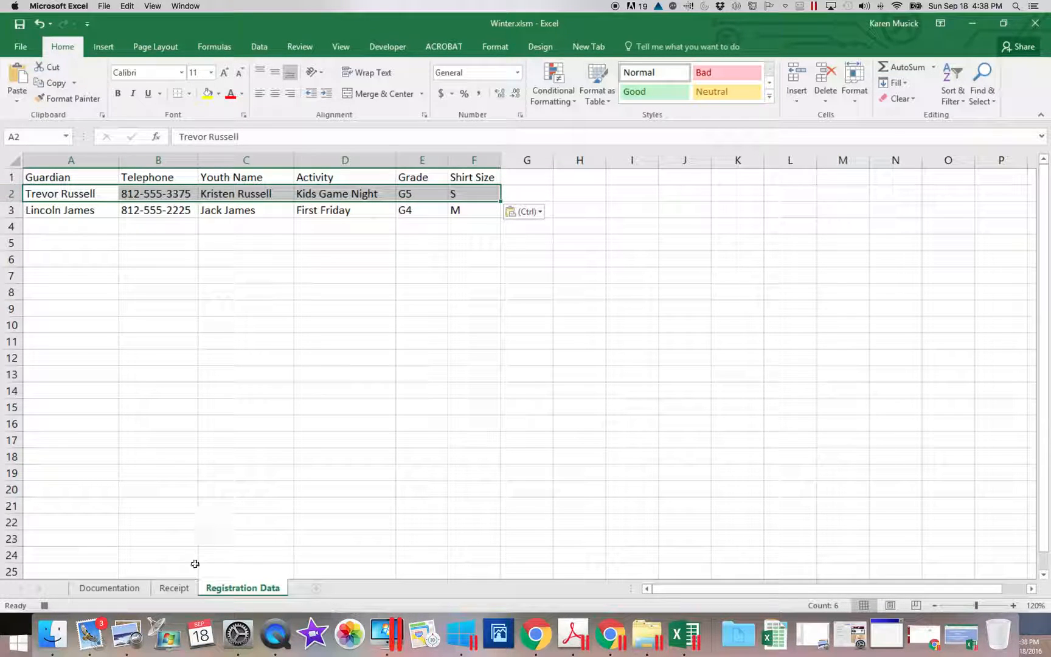
- Return to cell A1 of the Receipt sheet, stop recording the macro, and select cell D16
click(174, 588)
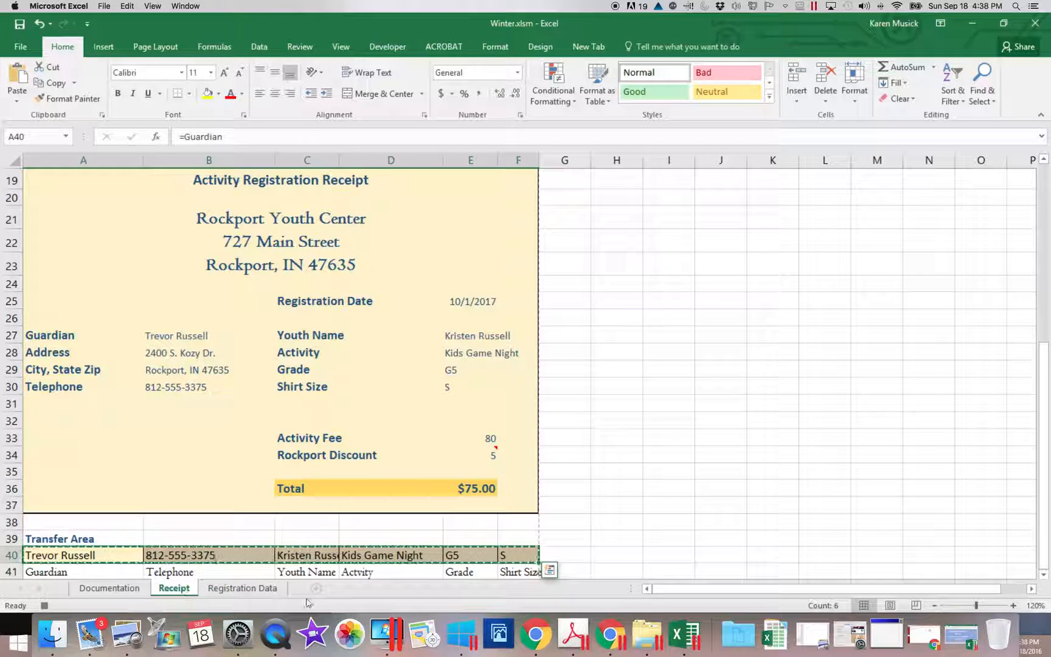
drag(1040, 505, 1041, 349)
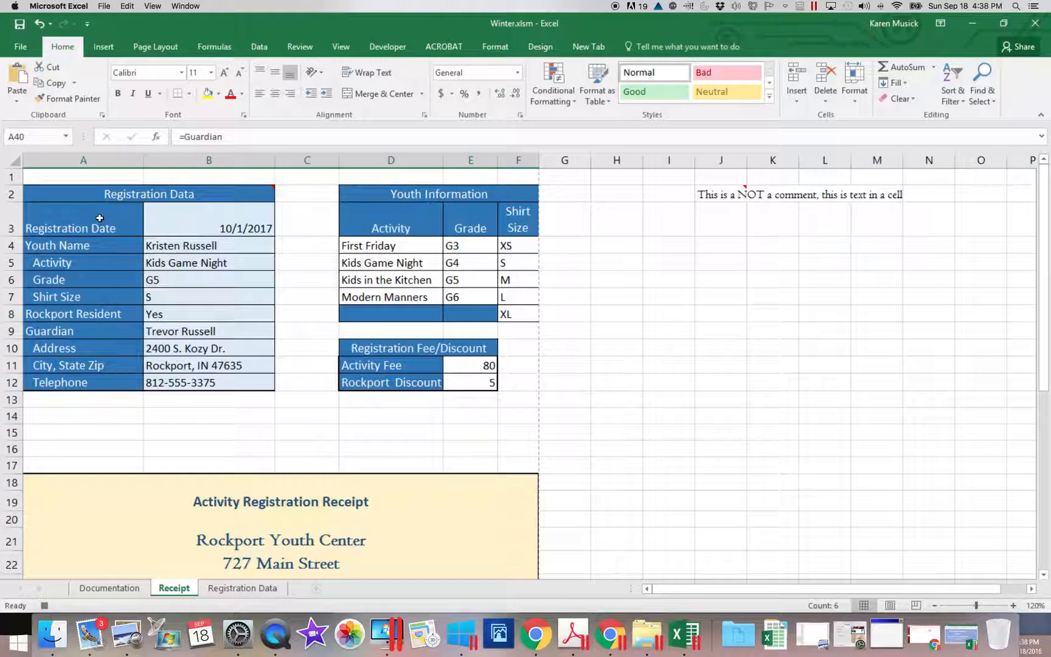
click(75, 177)
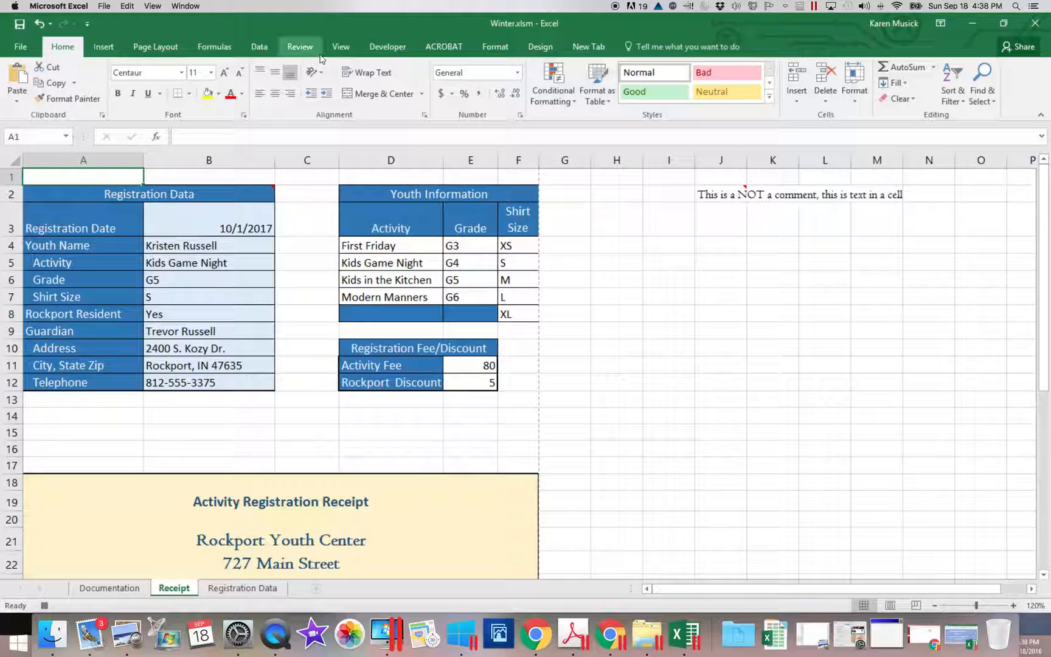
click(386, 54)
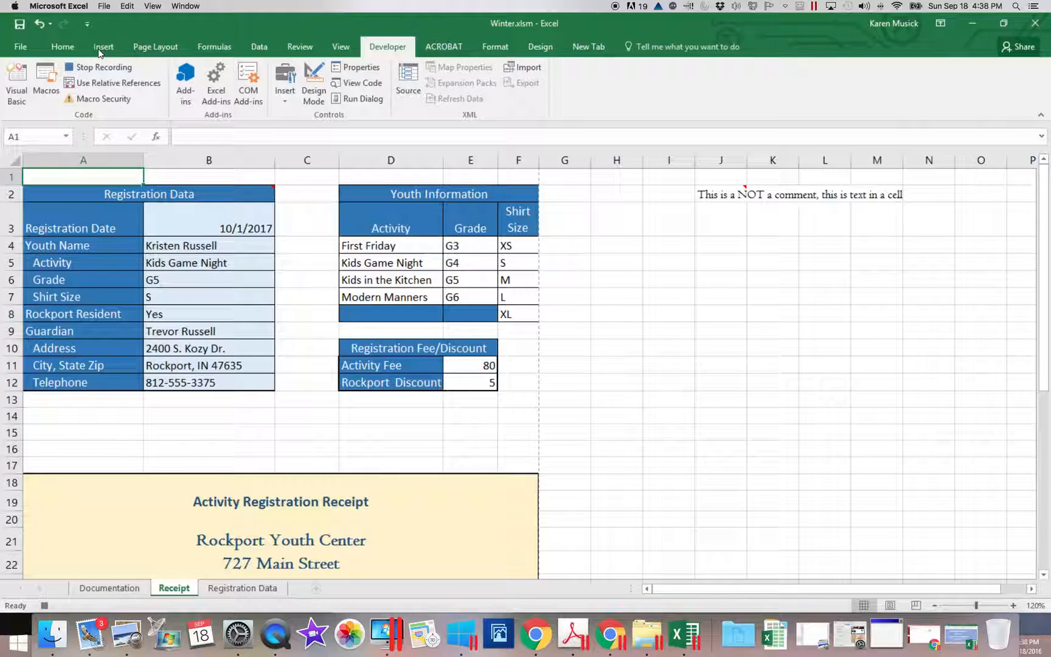
click(103, 67)
click(372, 457)
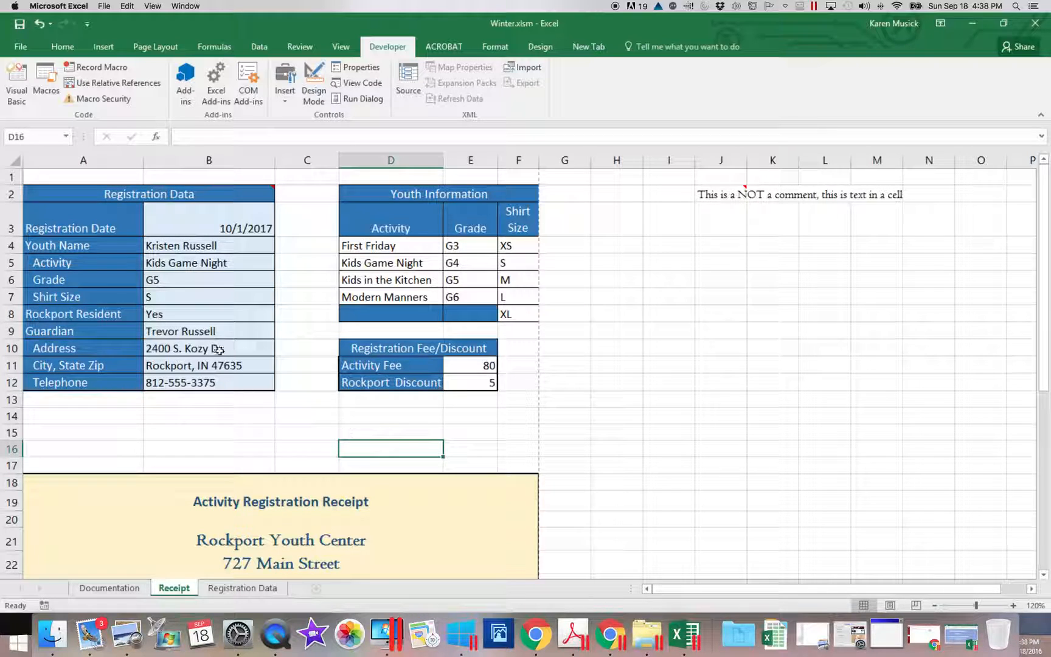
- Run the TransferData2 macro from the macro list and check the new row on the Registration Data sheet
click(46, 80)
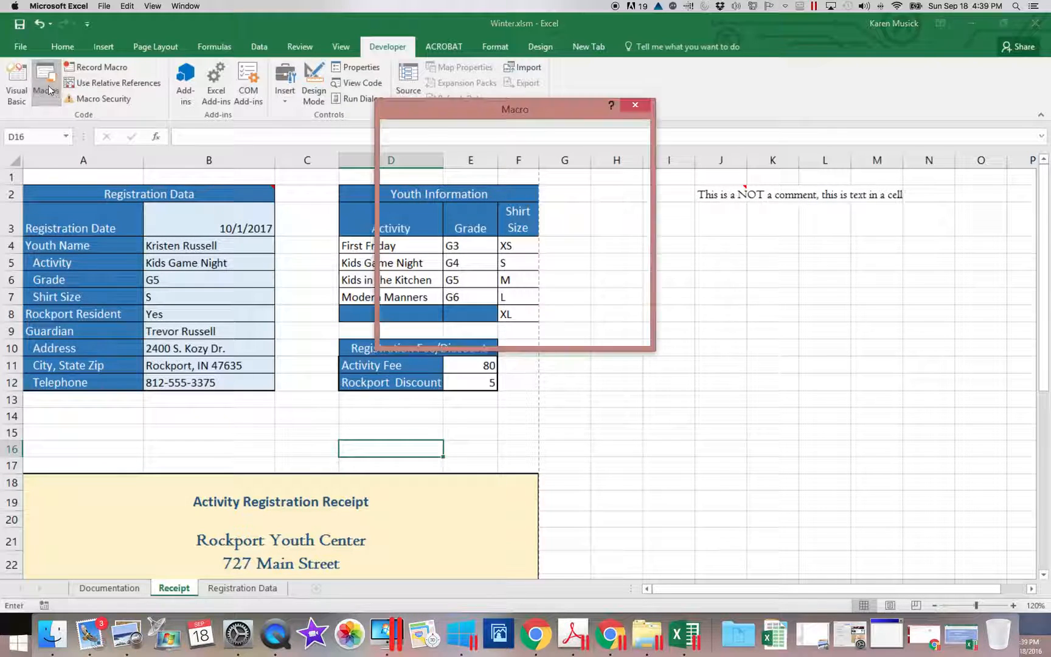
click(437, 165)
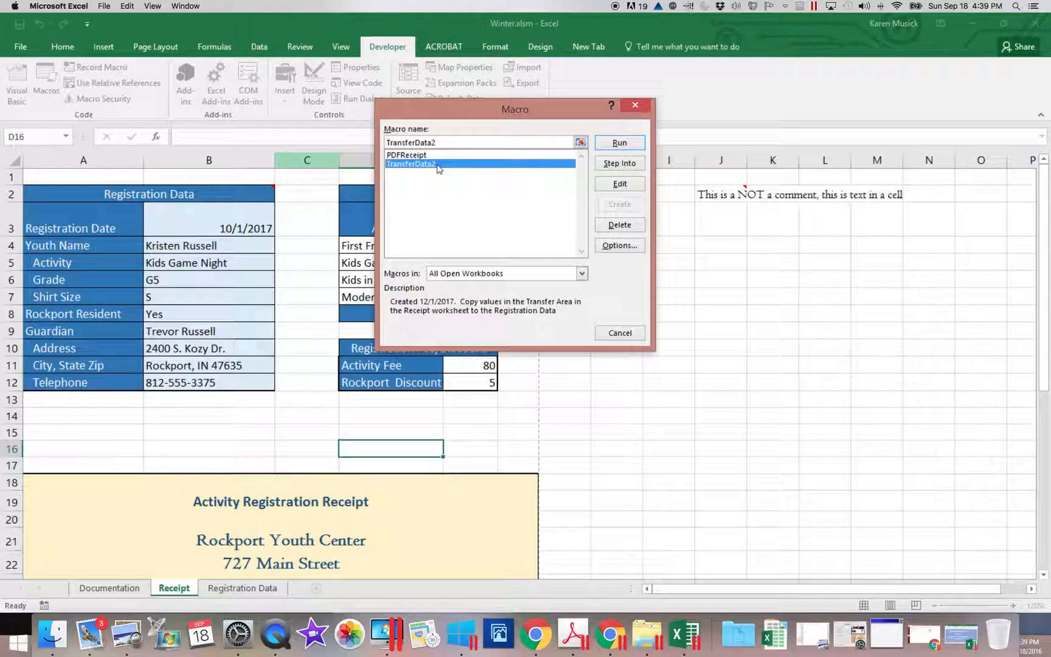
click(619, 143)
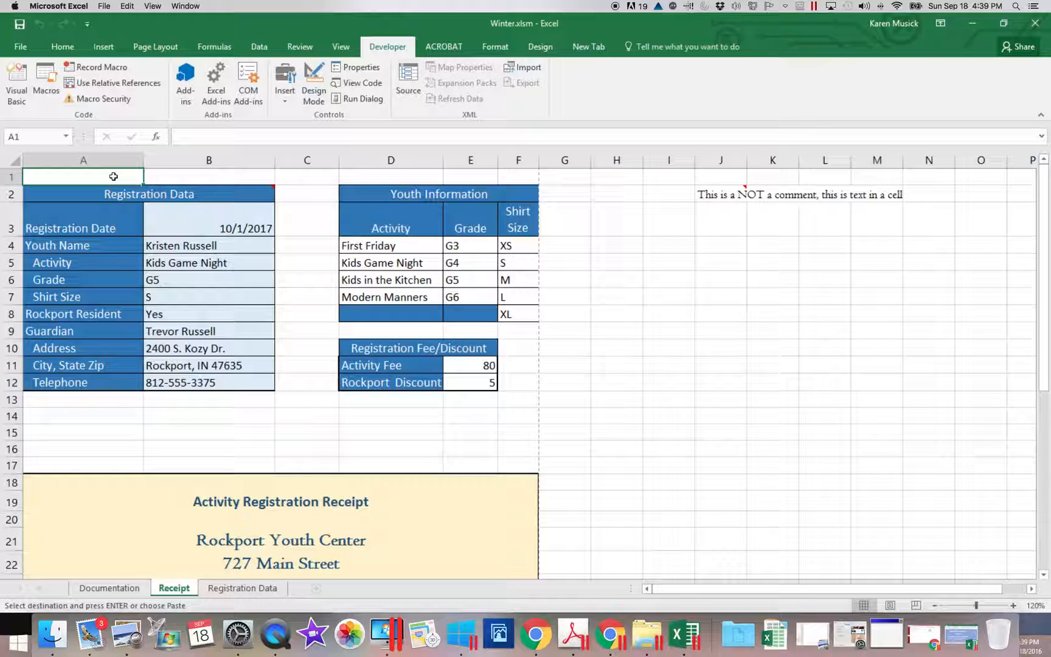
click(226, 589)
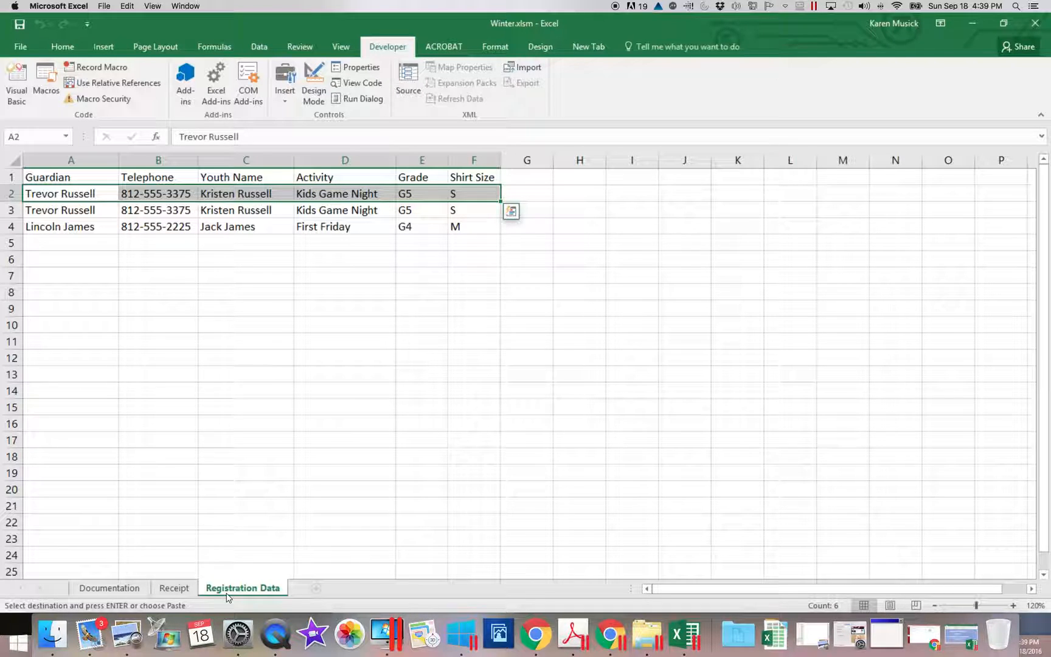
- Set the Shirt Size in the Receipt sheet's Registration Data area to L
click(161, 593)
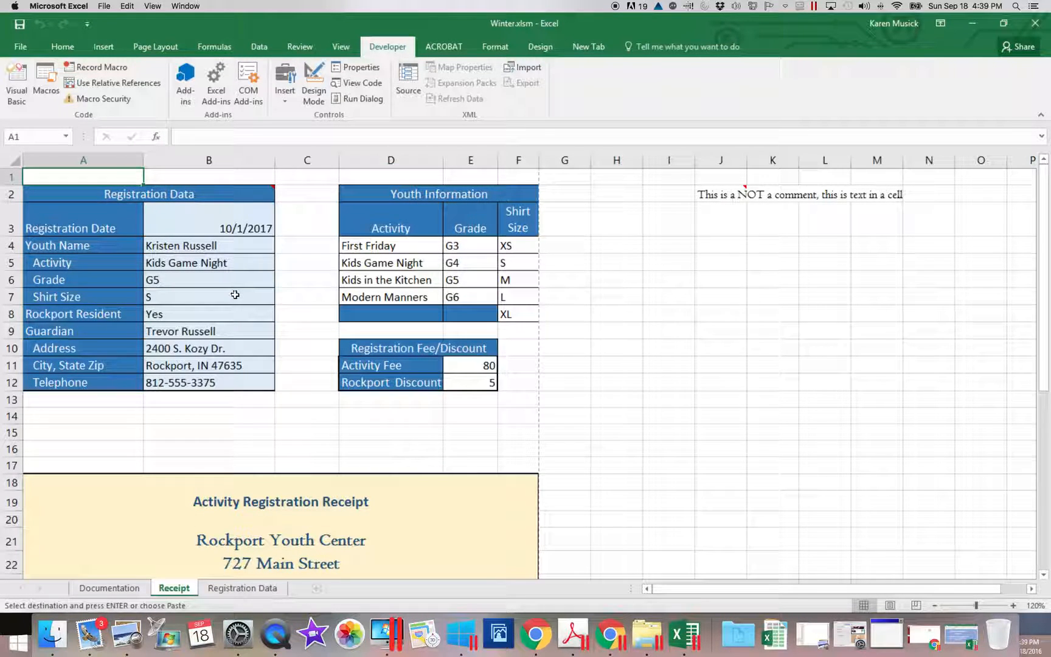
click(261, 297)
click(282, 298)
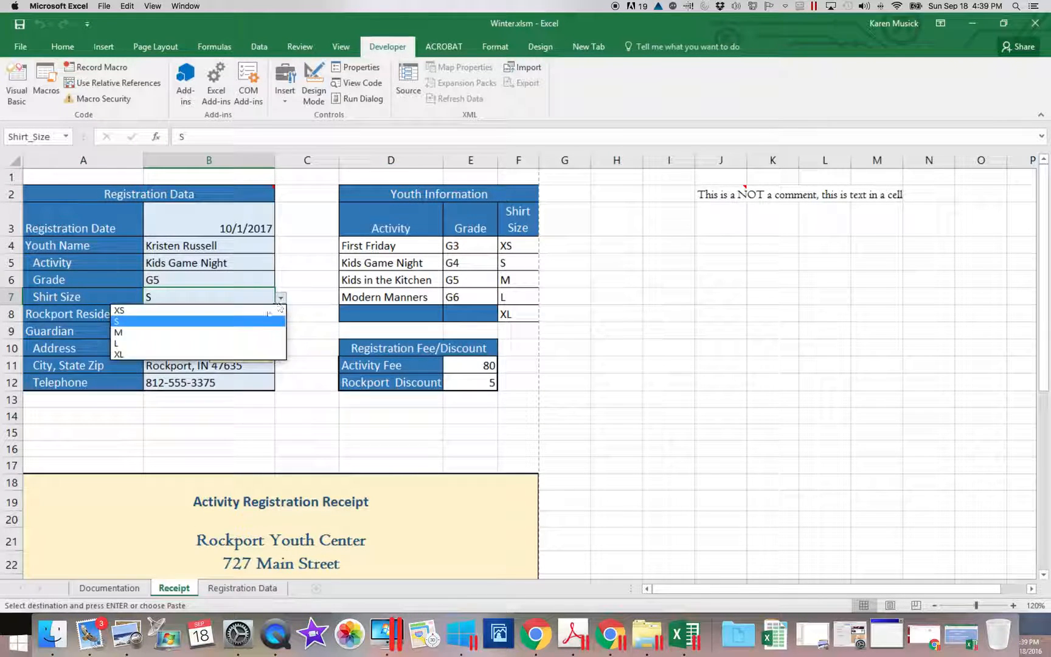
click(247, 343)
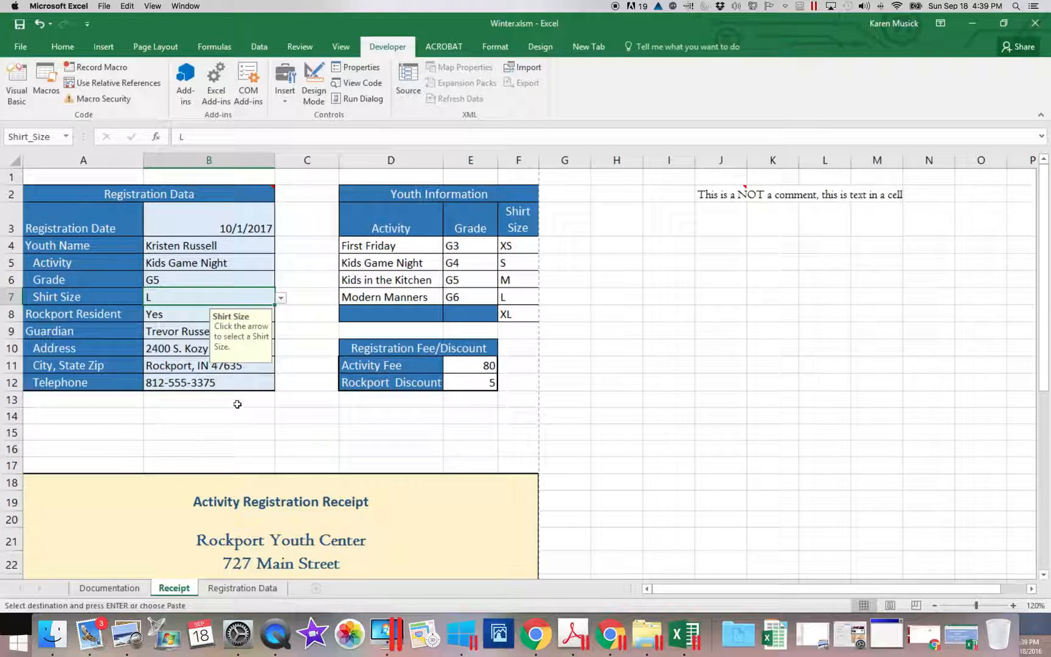
click(235, 433)
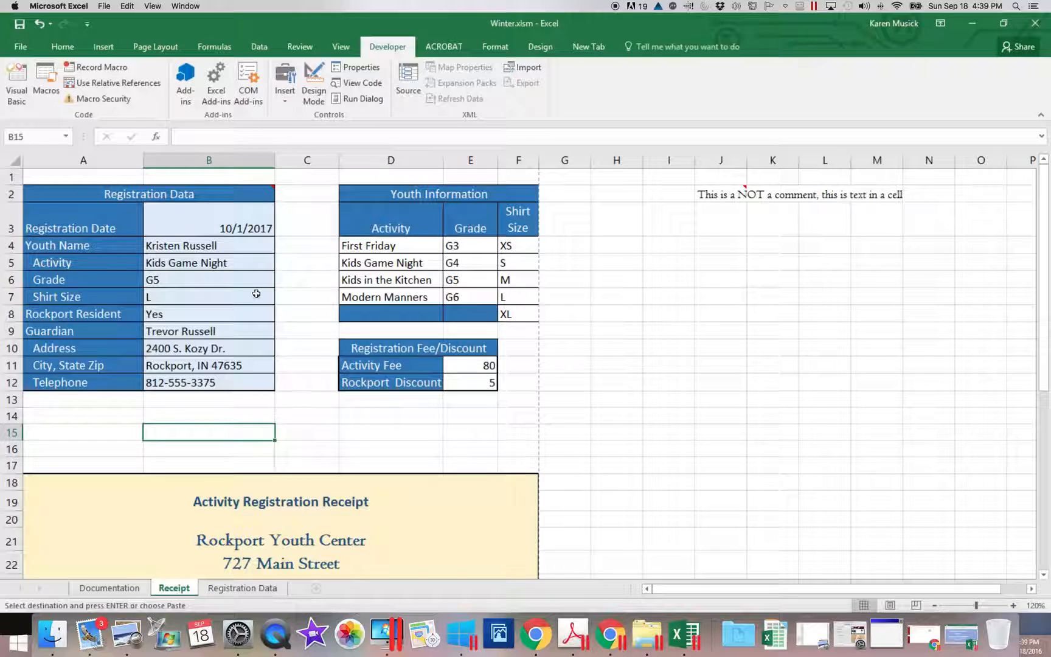
- Run the TransferData2 macro with its assigned shortcut, check the Registration Data sheet, and return to the Receipt sheet
mouse_move(128, 195)
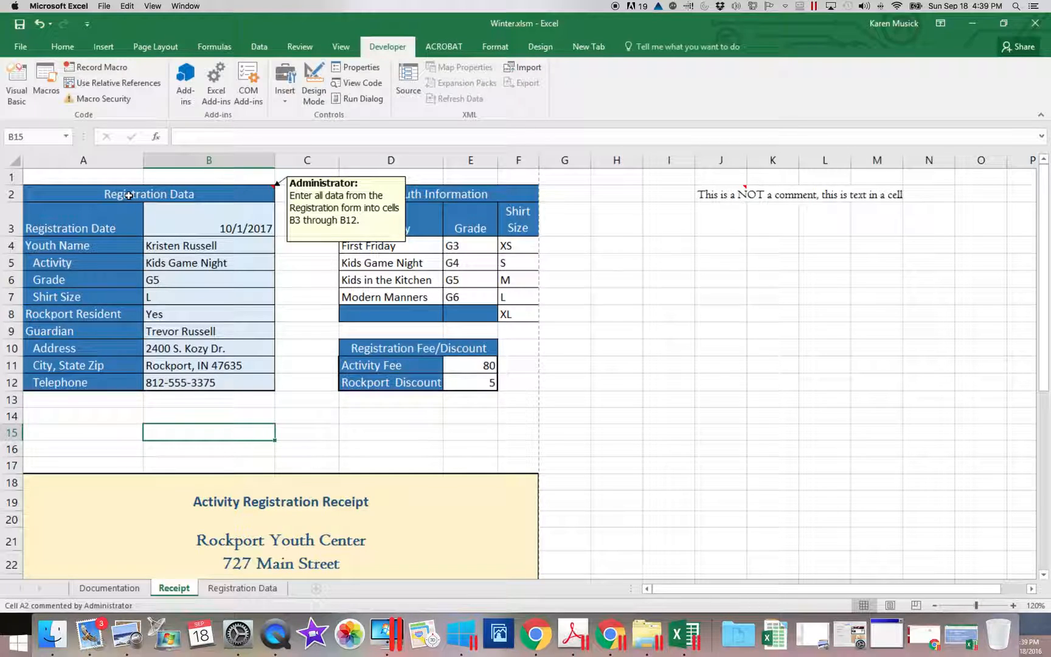
key(ctrl+t)
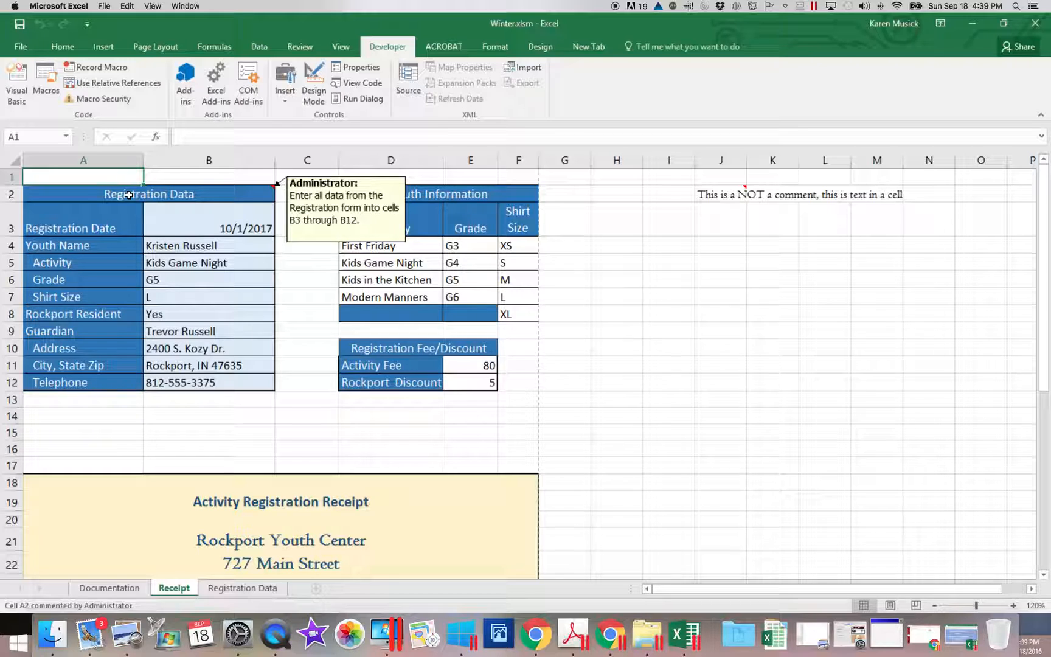
click(246, 588)
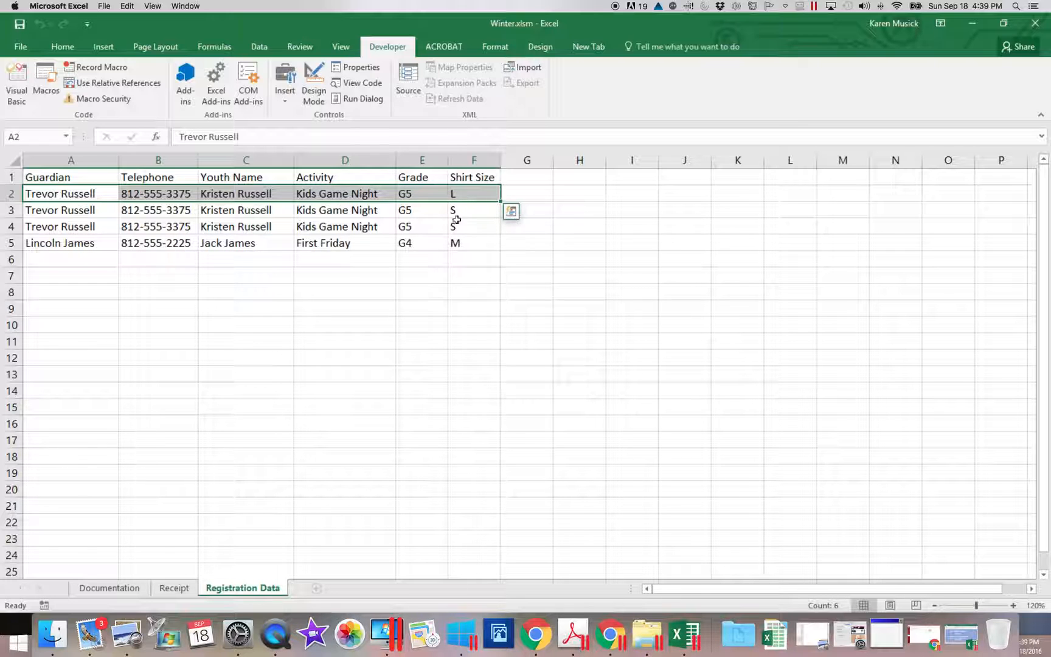
click(176, 589)
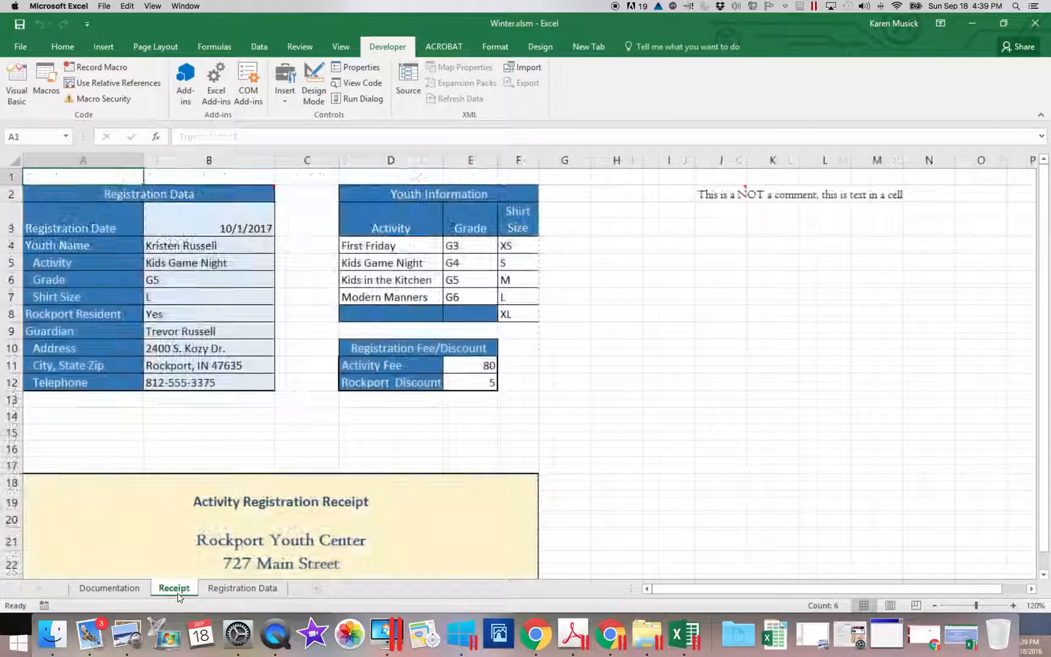